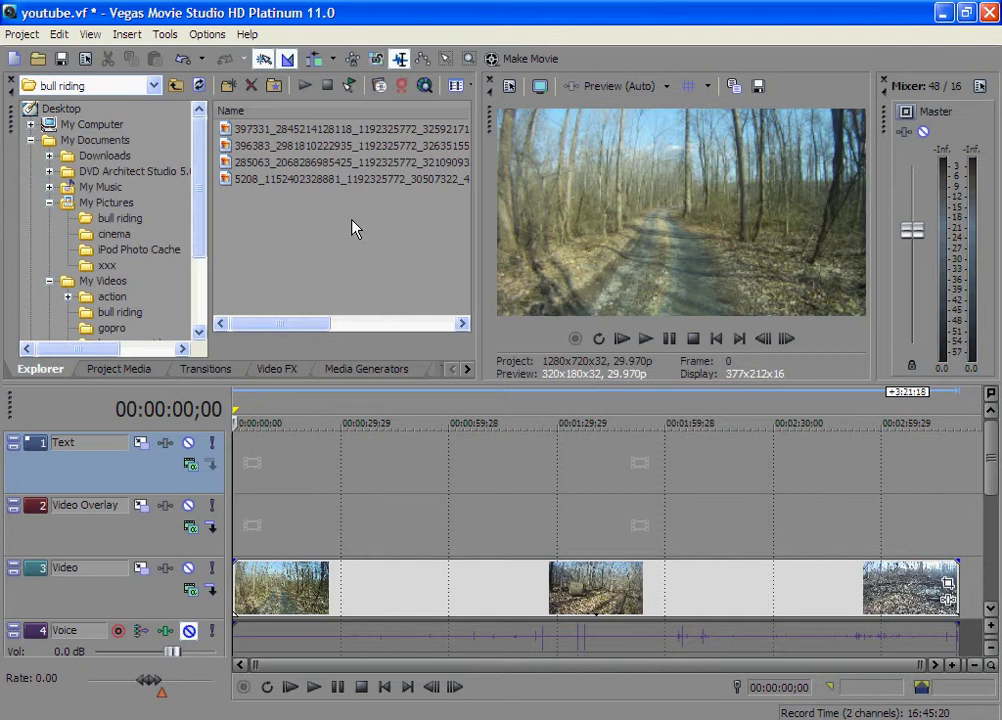
Drag the bull-riding 5208 JPEG from My Pictures onto the Video Overlay track at 00:00:00
left_click(314, 181)
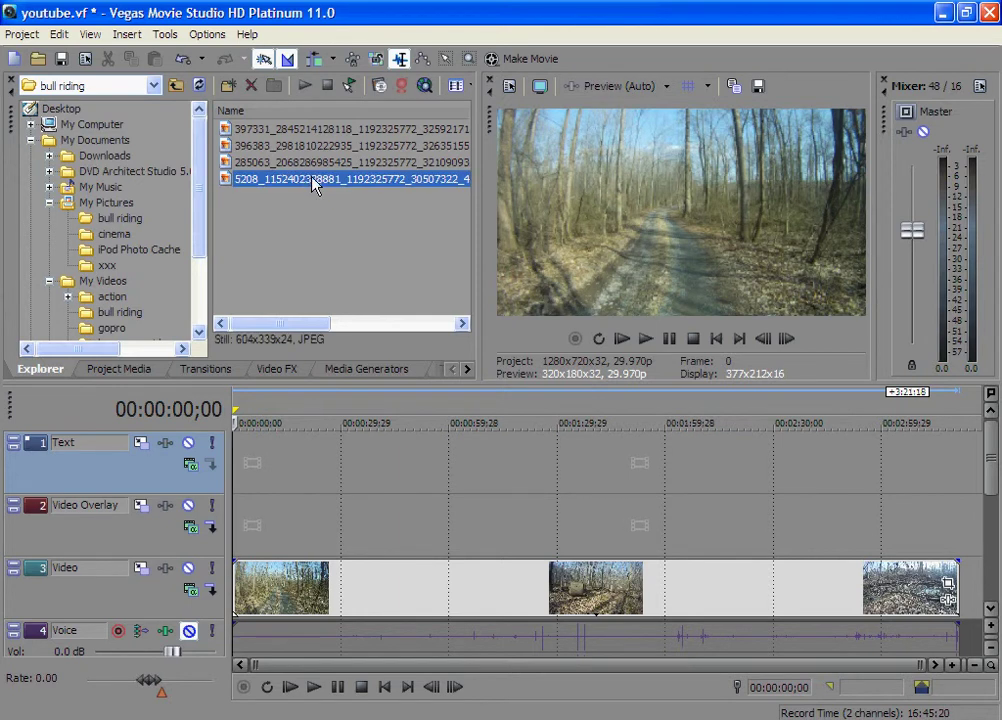
left_click(116, 221)
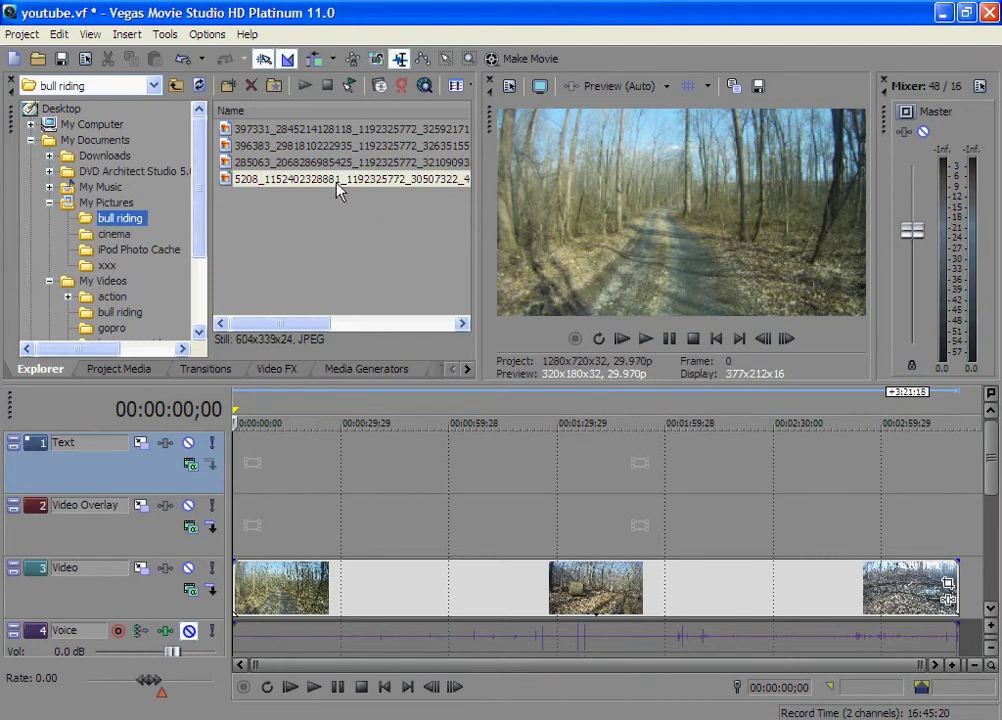
mouse_move(340, 190)
left_mouse_down()
mouse_move(240, 518)
mouse_move(286, 524)
left_mouse_up()
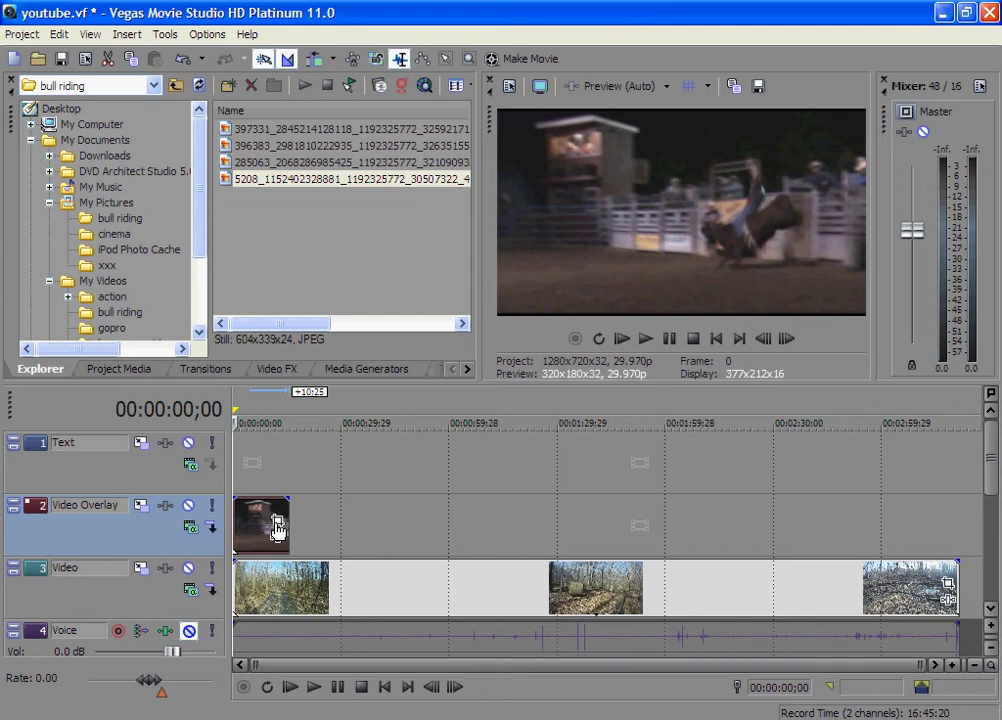
In Event Pan/Crop, zoom out and enlarge the crop frame so the still becomes a lower-right inset
left_click(277, 527)
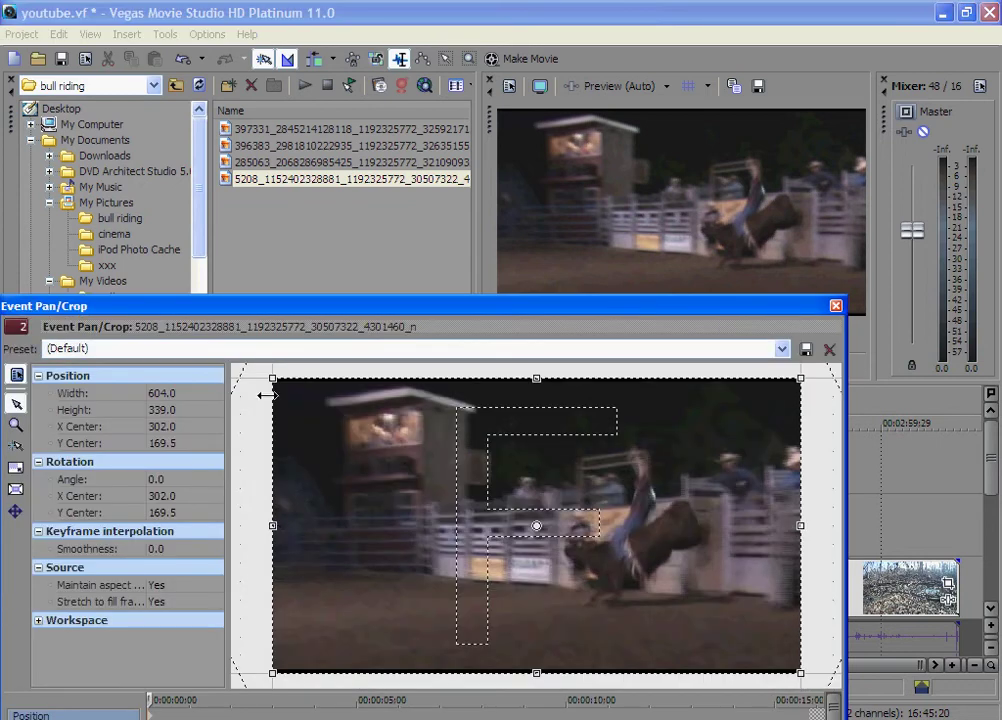
mouse_move(268, 377)
left_mouse_down()
mouse_move(219, 343)
mouse_move(347, 441)
mouse_move(427, 485)
mouse_move(45, 230)
mouse_move(3, 150)
mouse_move(3, 28)
left_mouse_up()
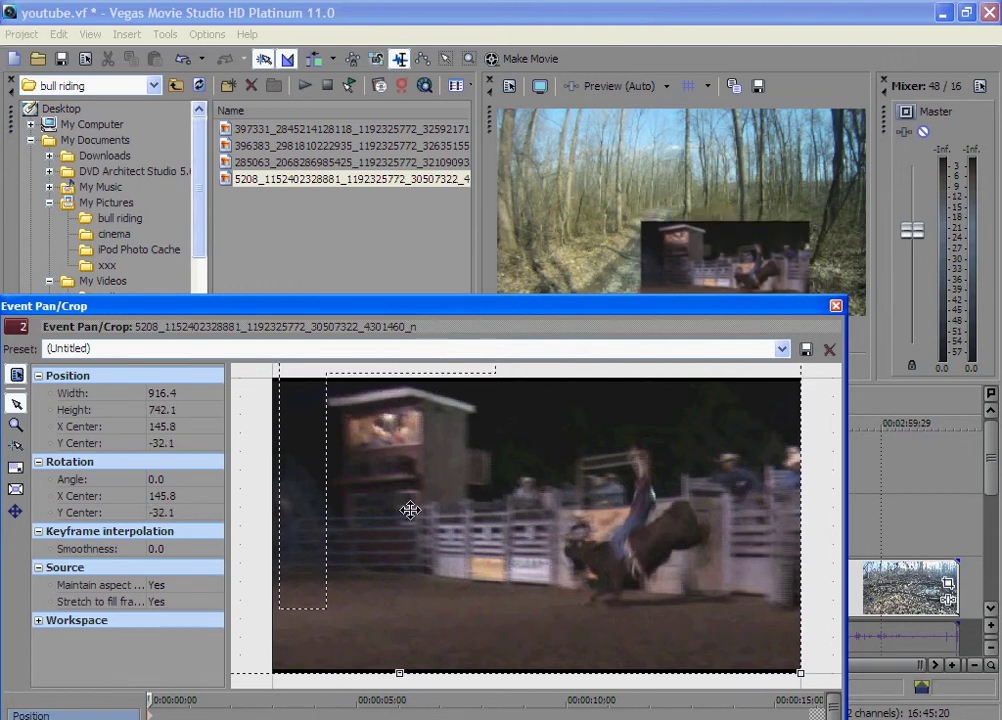
left_click(16, 424)
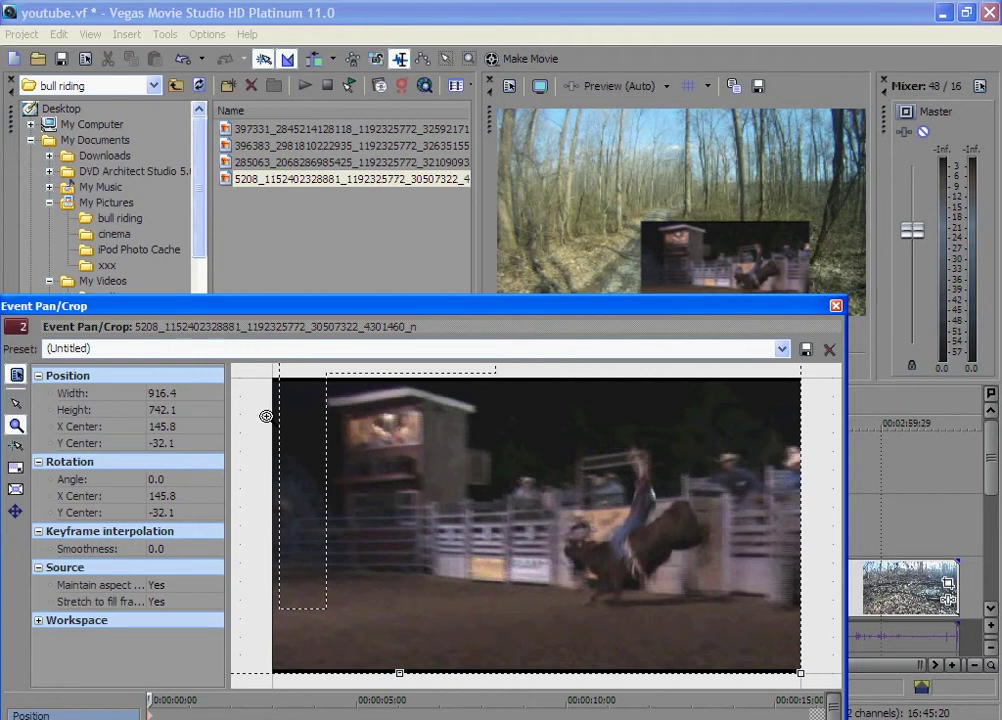
right_click(266, 416)
right_click(268, 418)
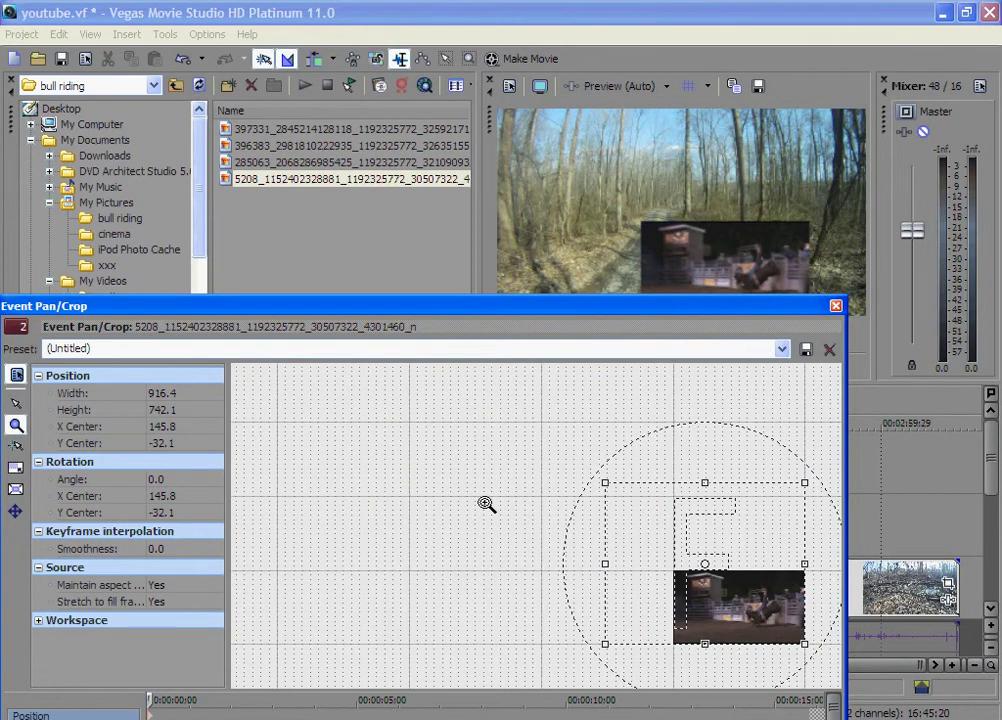
left_click(16, 404)
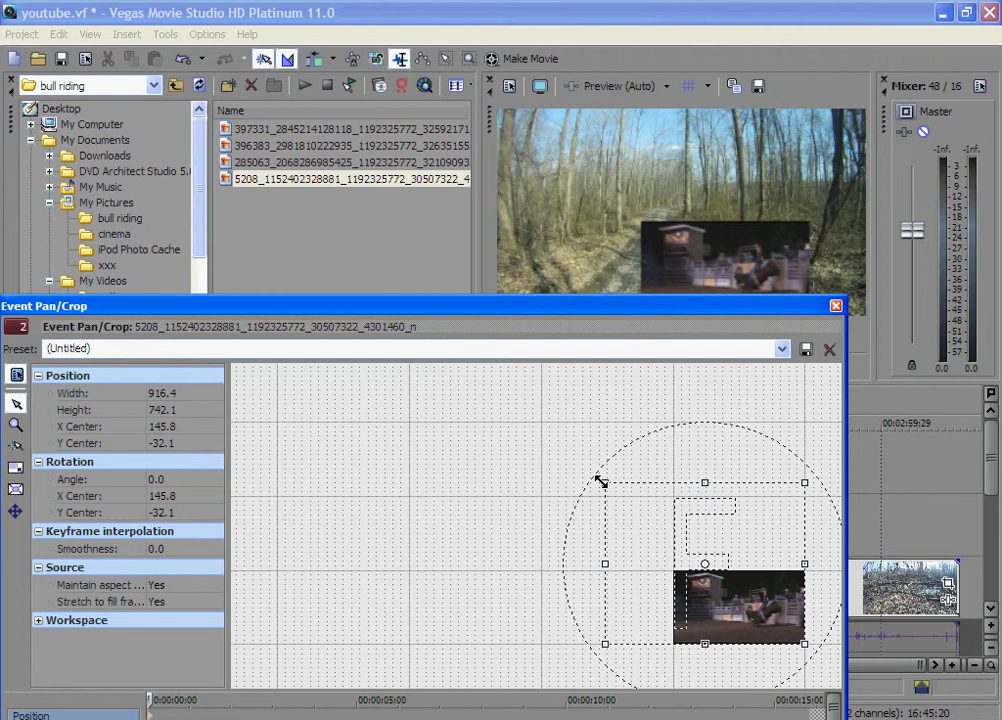
left_click_drag(604, 482, 527, 440)
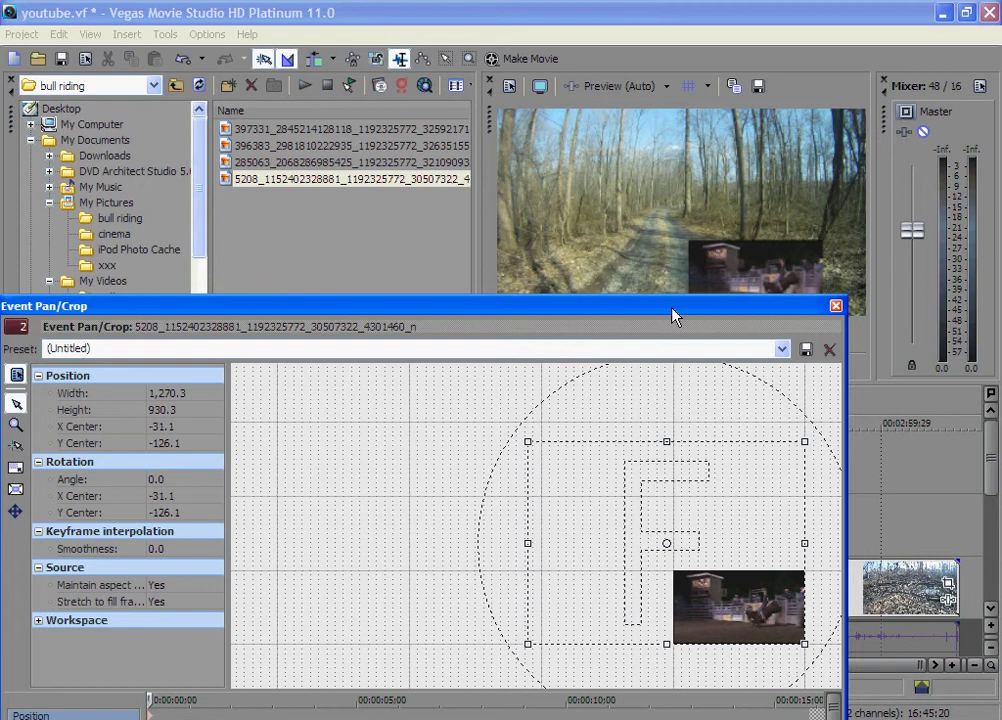
left_click_drag(672, 316, 616, 342)
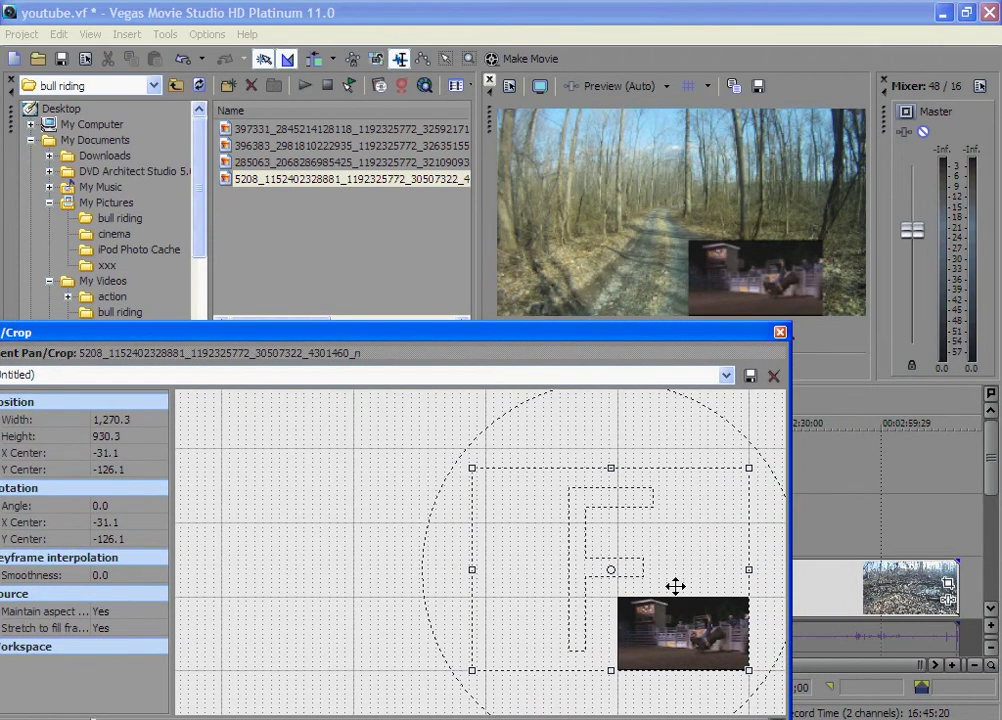
mouse_move(675, 586)
left_mouse_down()
mouse_move(794, 598)
mouse_move(812, 660)
mouse_move(819, 586)
mouse_move(834, 586)
mouse_move(593, 576)
left_mouse_up()
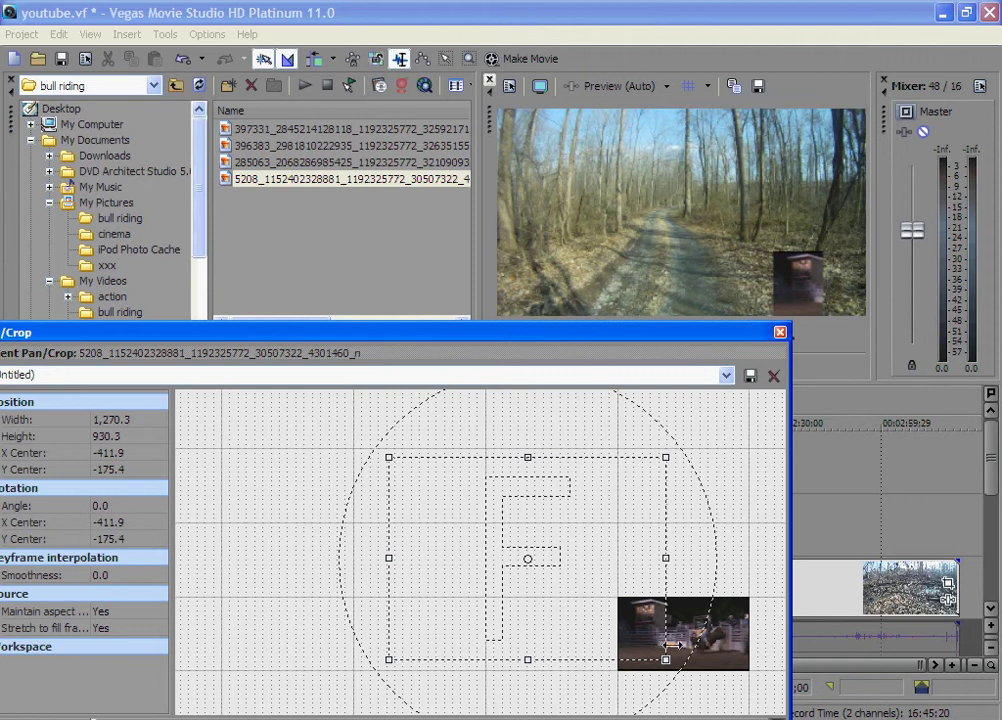
left_click_drag(455, 496, 538, 508)
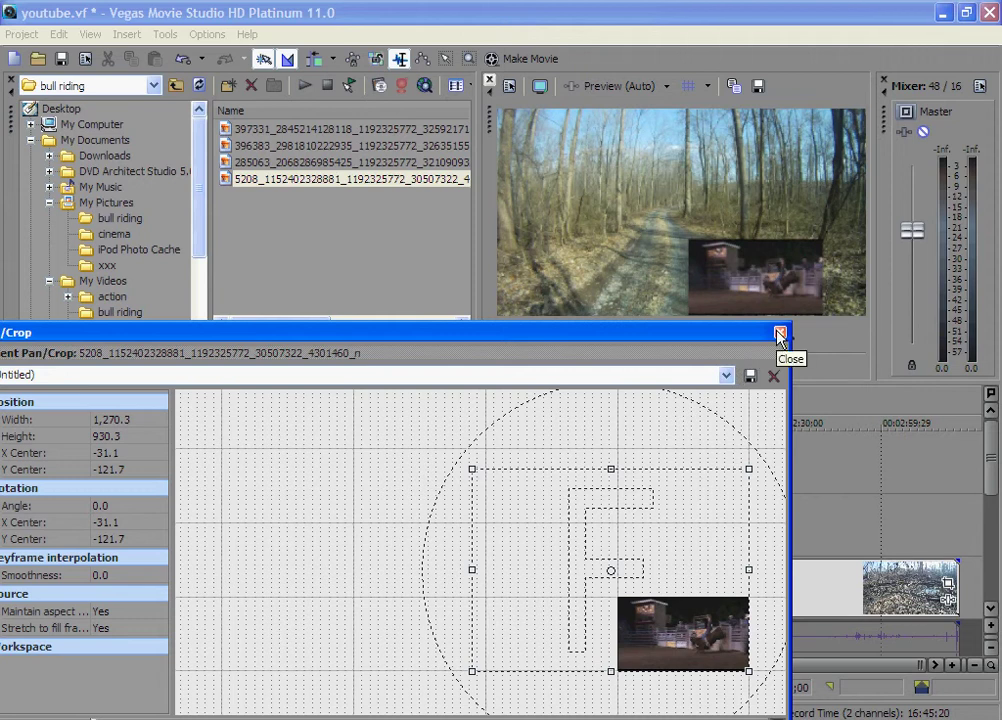
Duplicate the Video Overlay track, then delete the rodeo overlay events from tracks 2 and 3
left_click(779, 334)
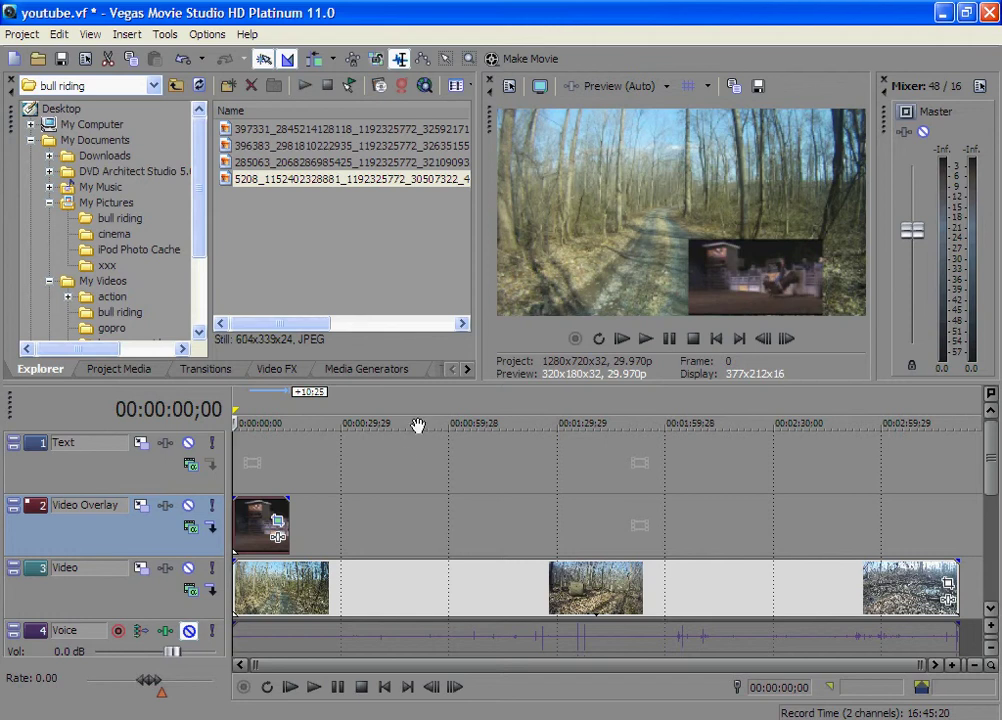
right_click(149, 536)
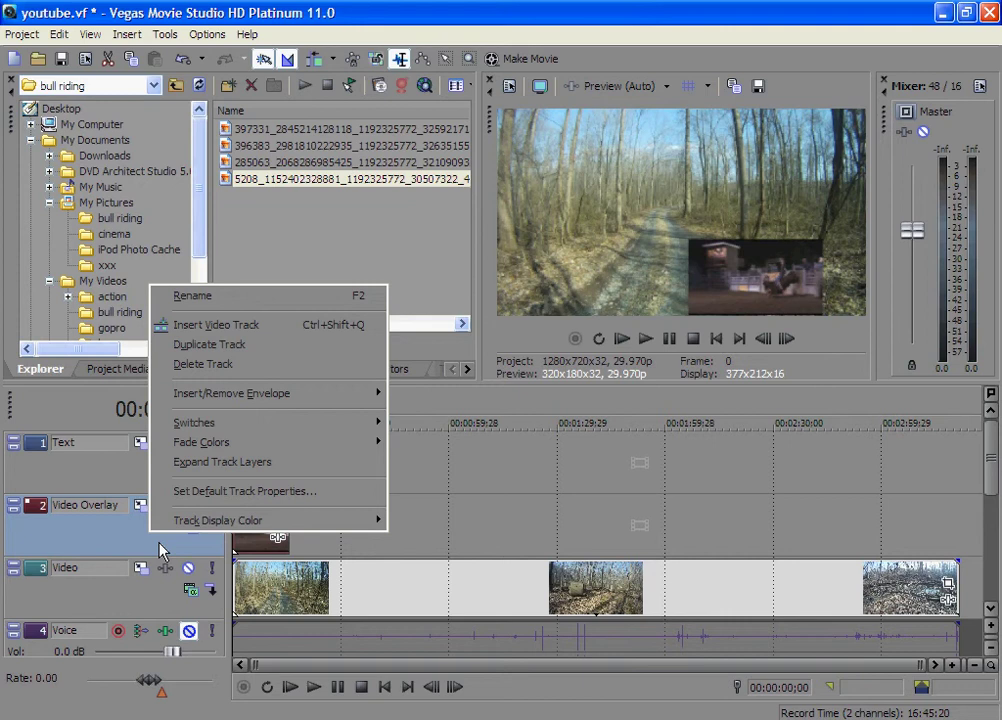
left_click(210, 344)
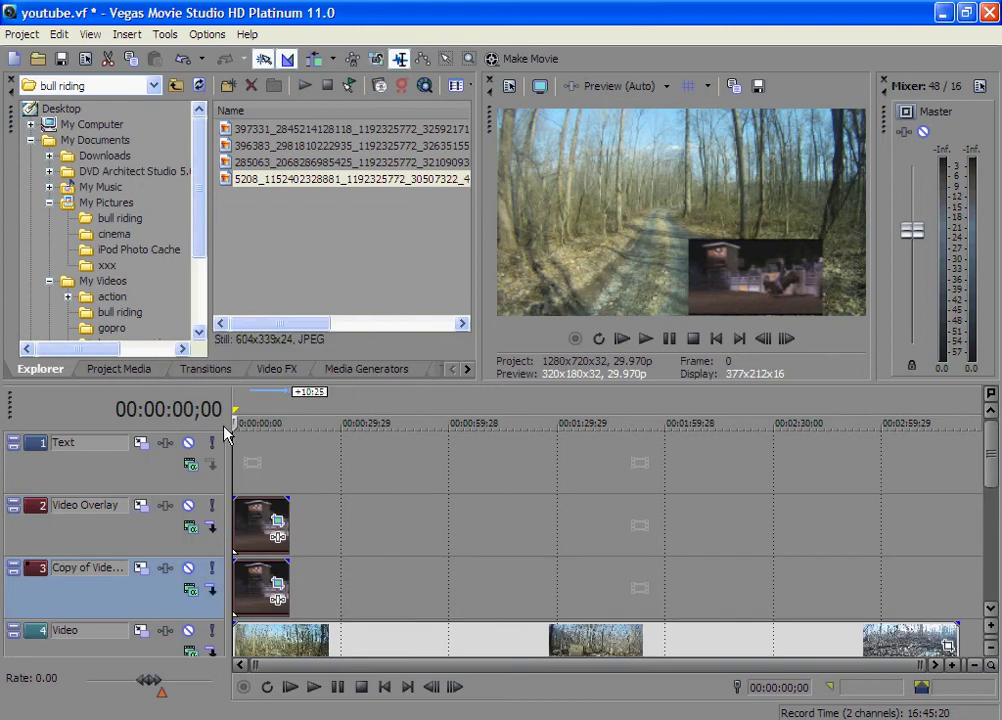
right_click(245, 603)
left_click(300, 347)
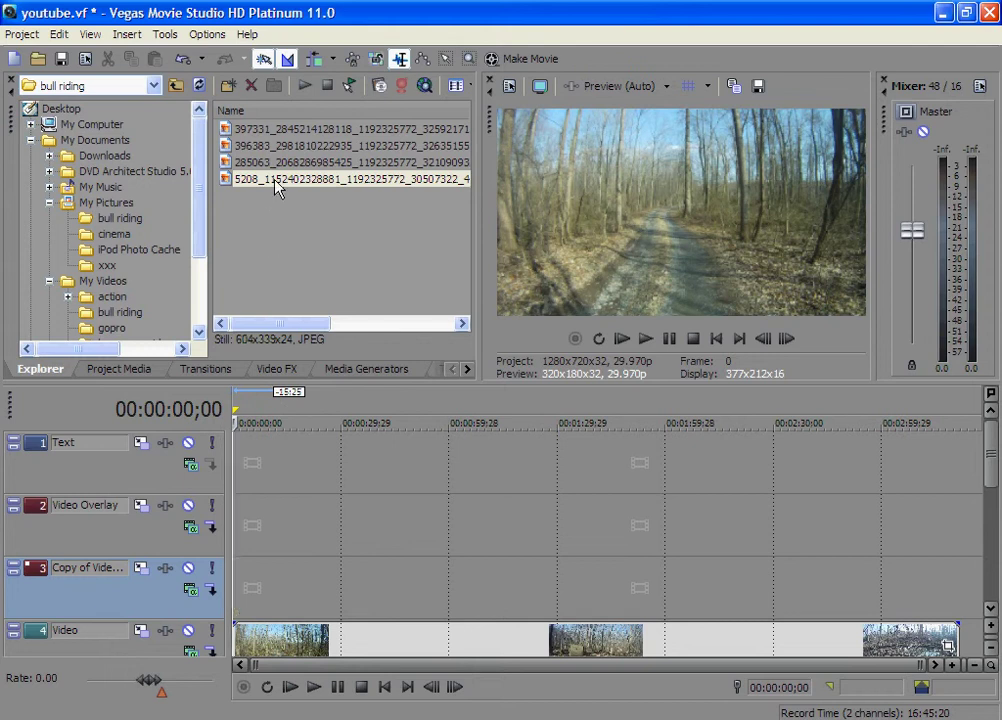
Place the rodeo still back on Video Overlay and bring up its Event Pan/Crop window
mouse_move(276, 188)
left_mouse_down()
mouse_move(257, 510)
mouse_move(242, 532)
mouse_move(248, 523)
mouse_move(315, 525)
left_mouse_up()
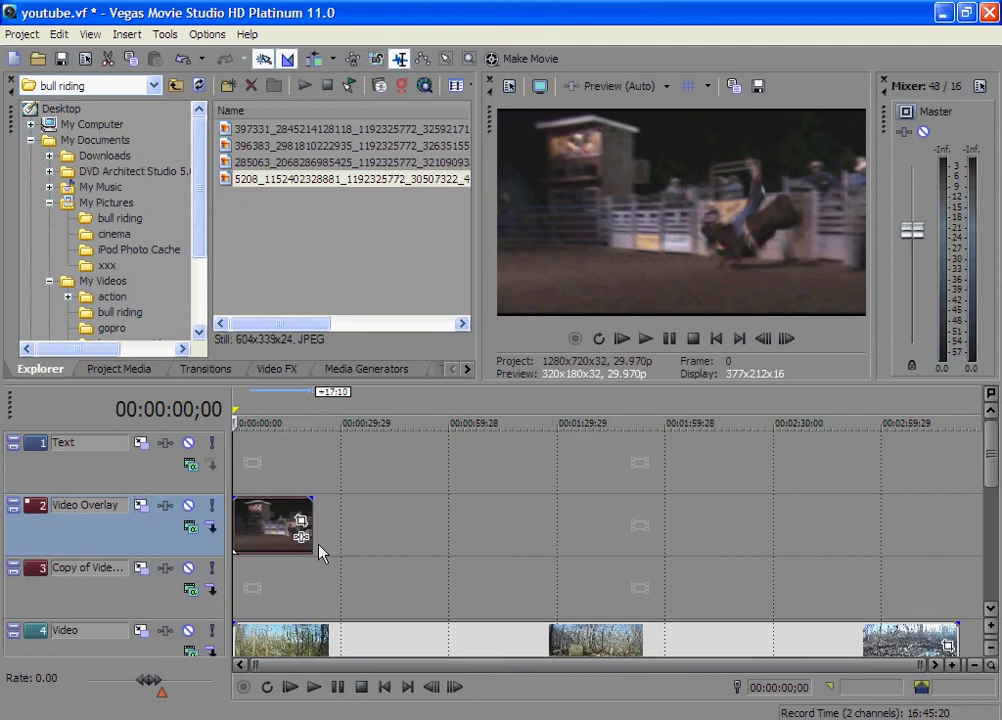
left_click(297, 528)
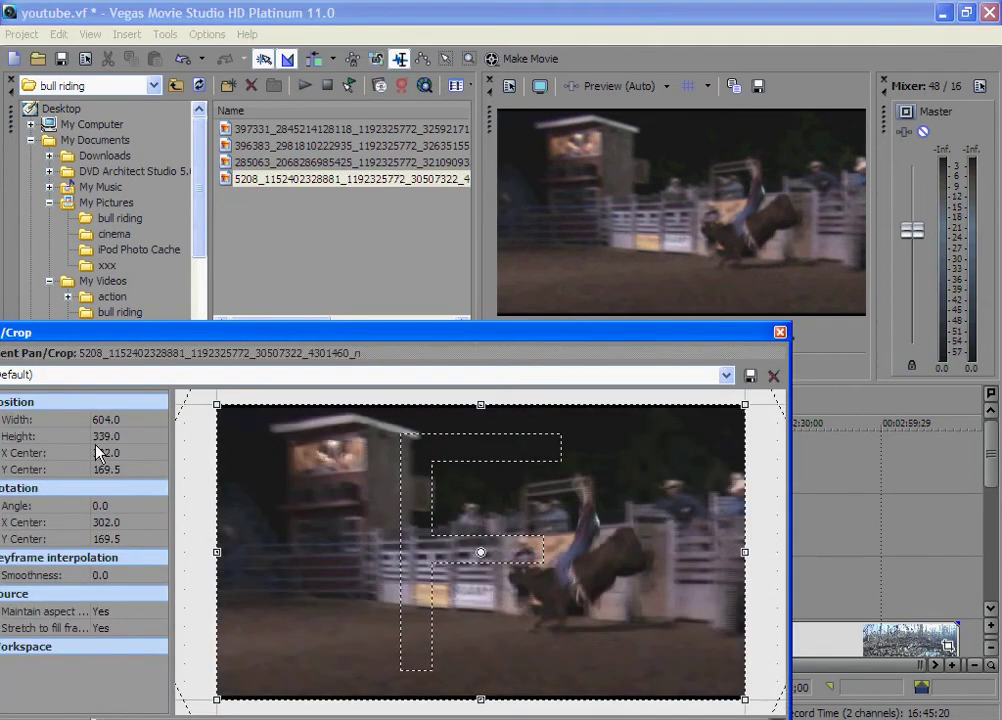
left_click_drag(180, 333, 275, 339)
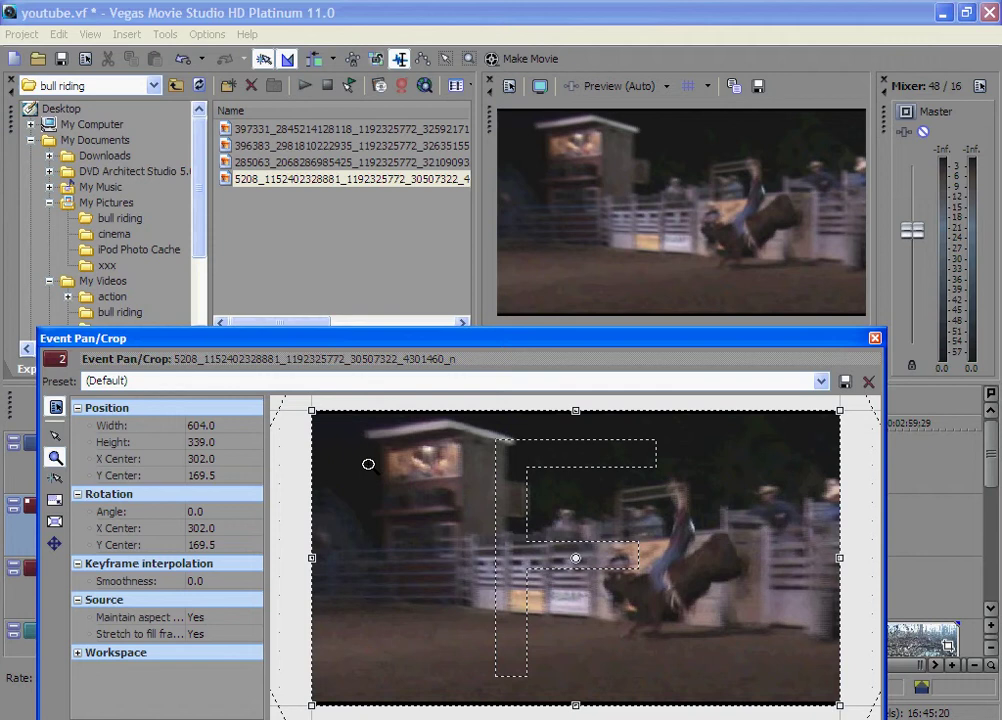
scroll(317, 473, "down", 5)
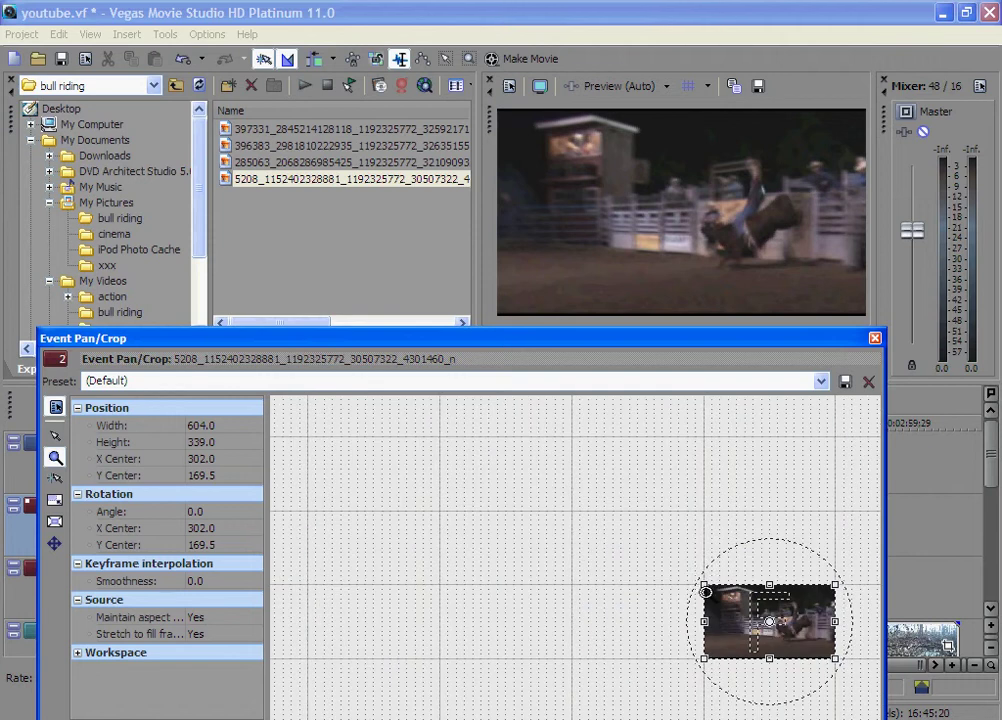
Enlarge the crop frame and settle the still as a lower-right inset, then close Pan/Crop
left_click(55, 436)
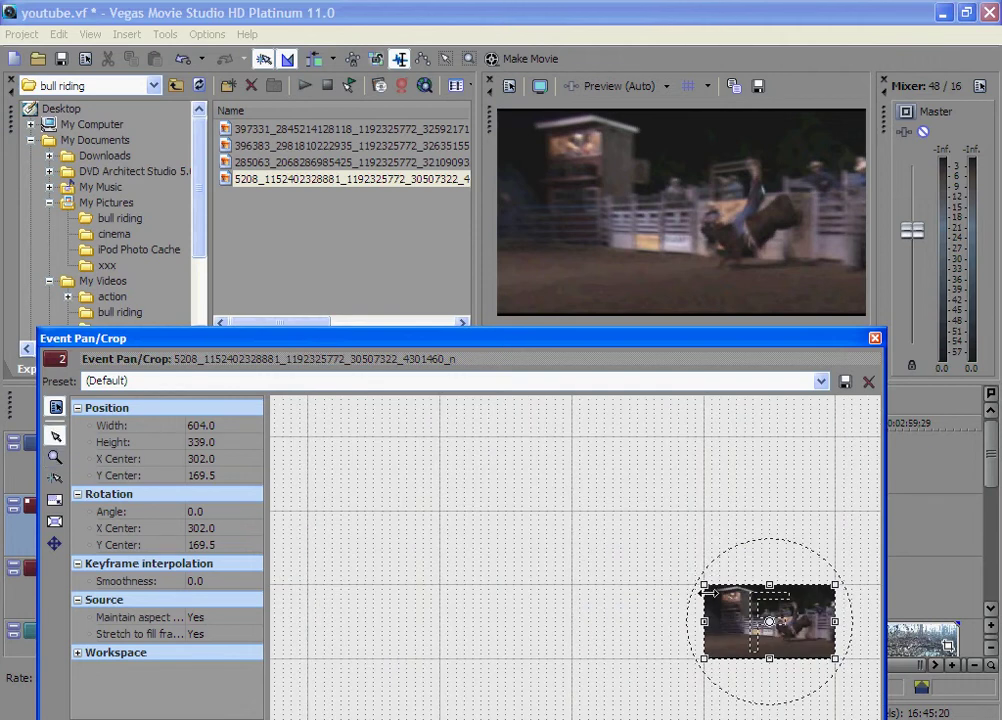
mouse_move(703, 586)
left_mouse_down()
mouse_move(260, 387)
mouse_move(490, 515)
left_mouse_up()
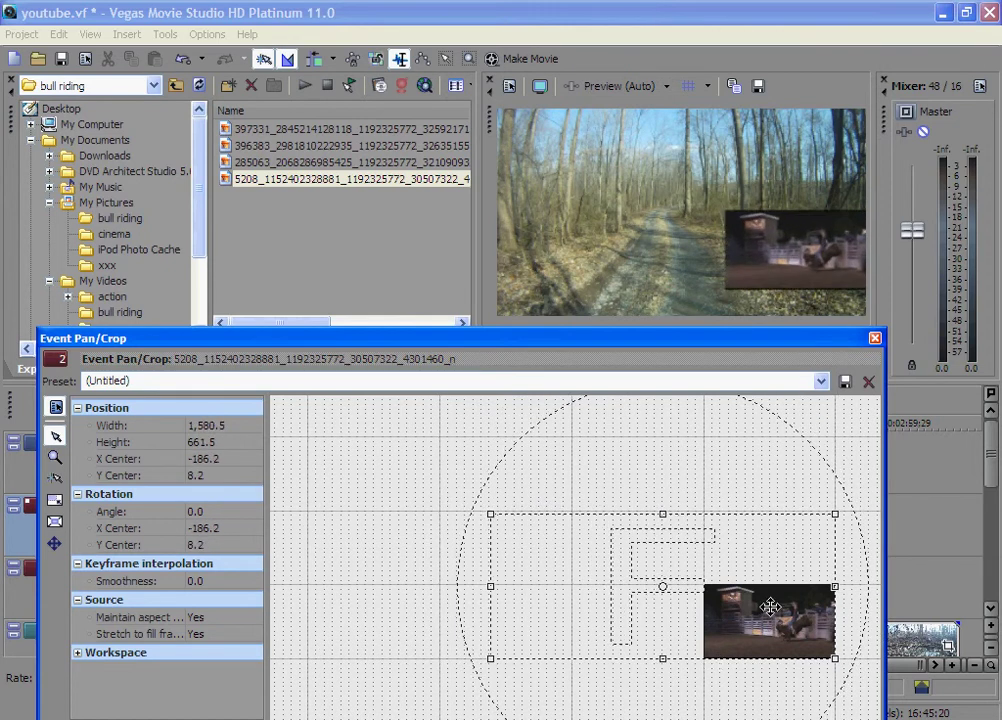
left_click_drag(770, 607, 787, 602)
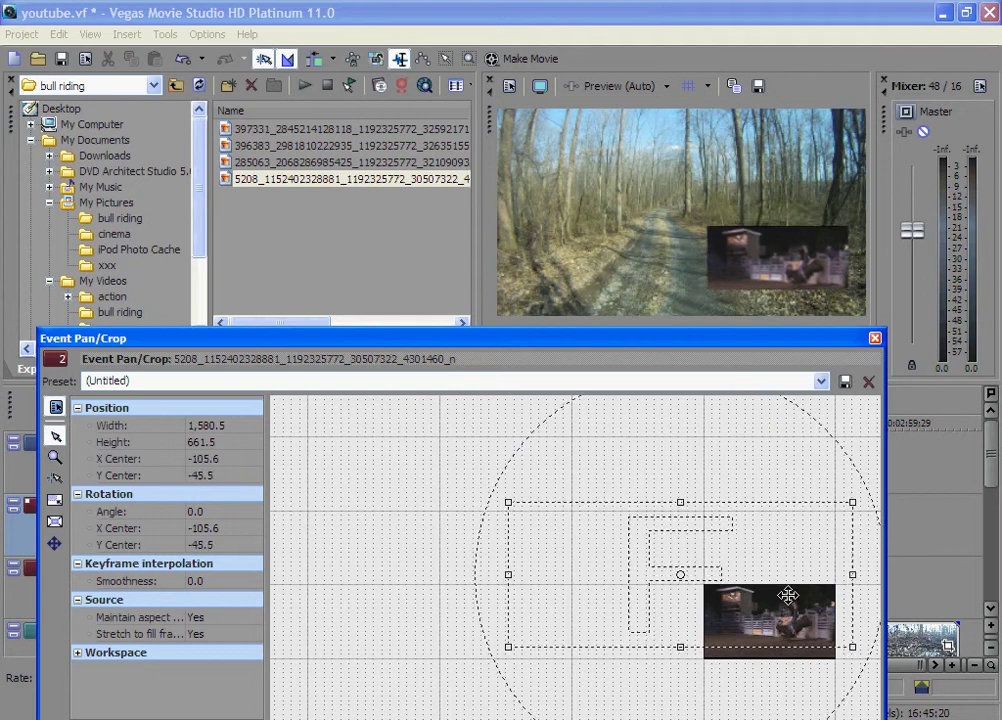
left_click_drag(787, 602, 771, 608)
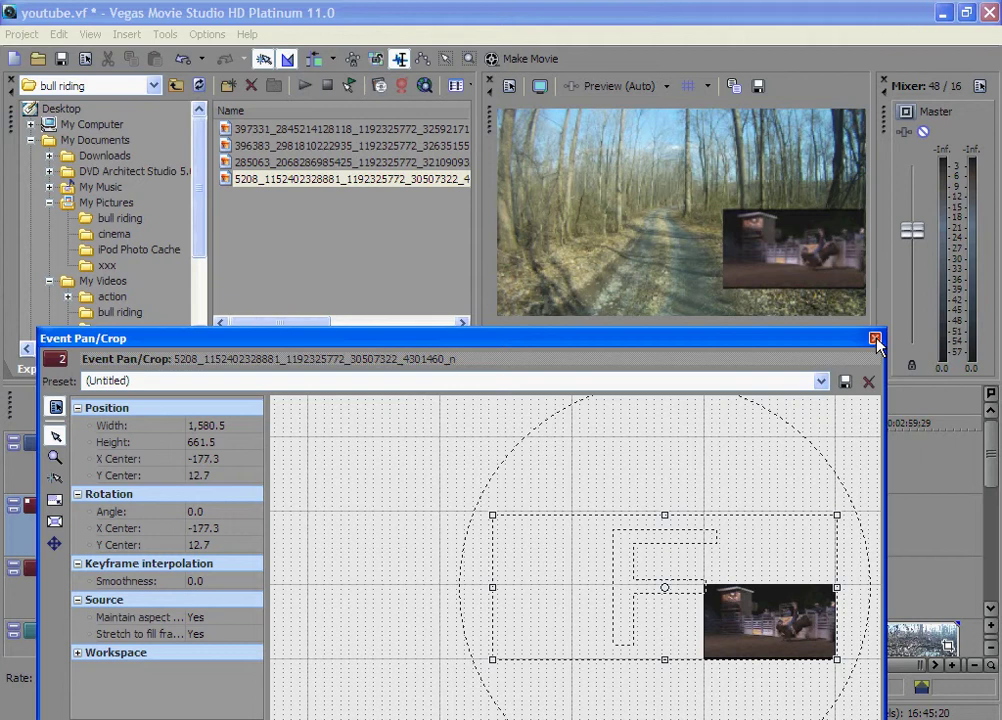
left_click(875, 339)
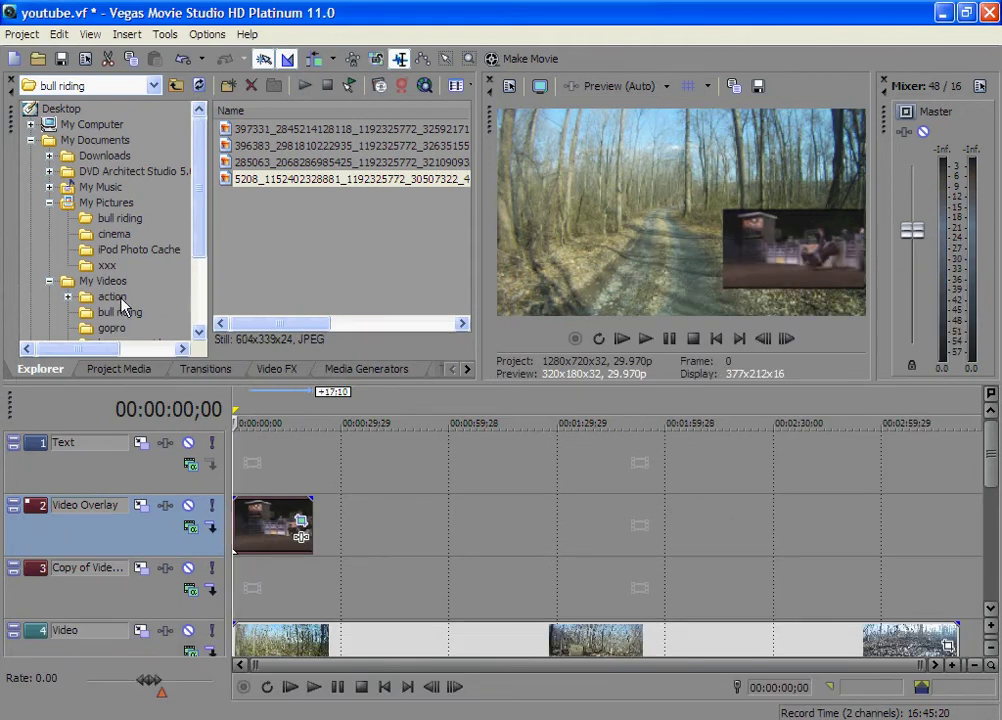
left_click(111, 329)
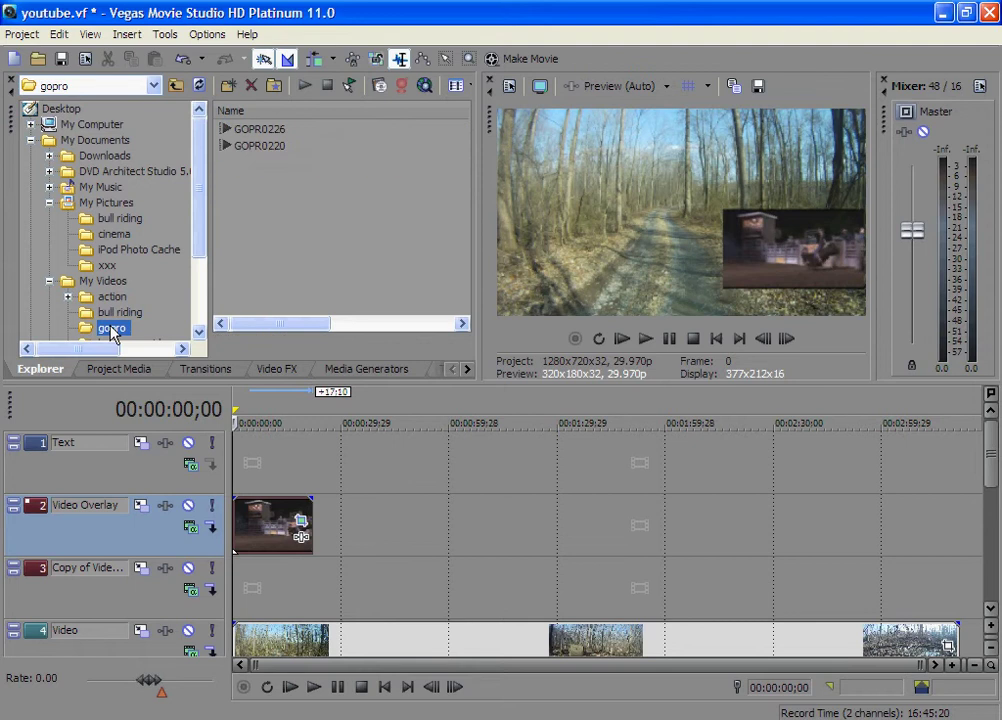
left_click(118, 314)
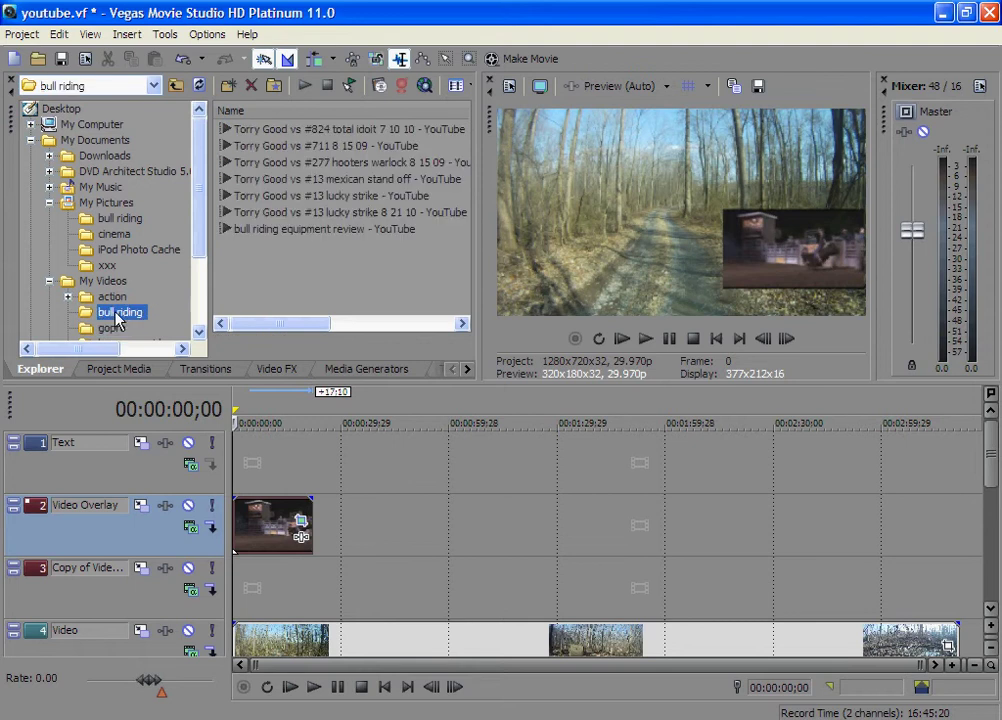
double_click(311, 150)
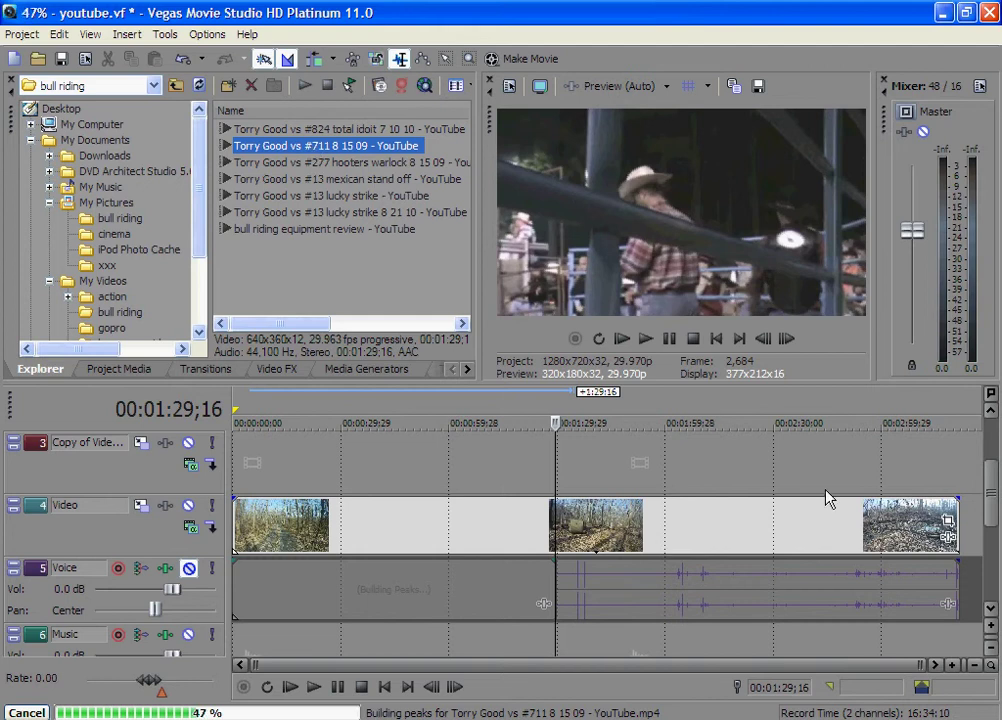
Keep the forest footage on the Video track and move the rodeo clip onto the Copy of Video track
left_click(702, 539)
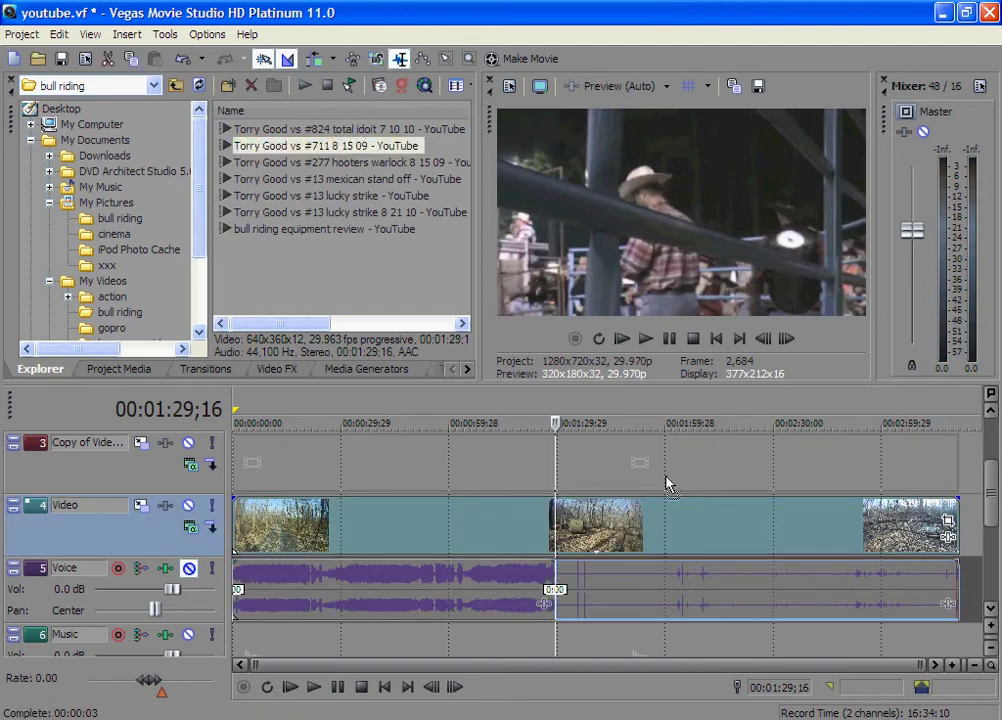
left_click_drag(608, 470, 610, 466)
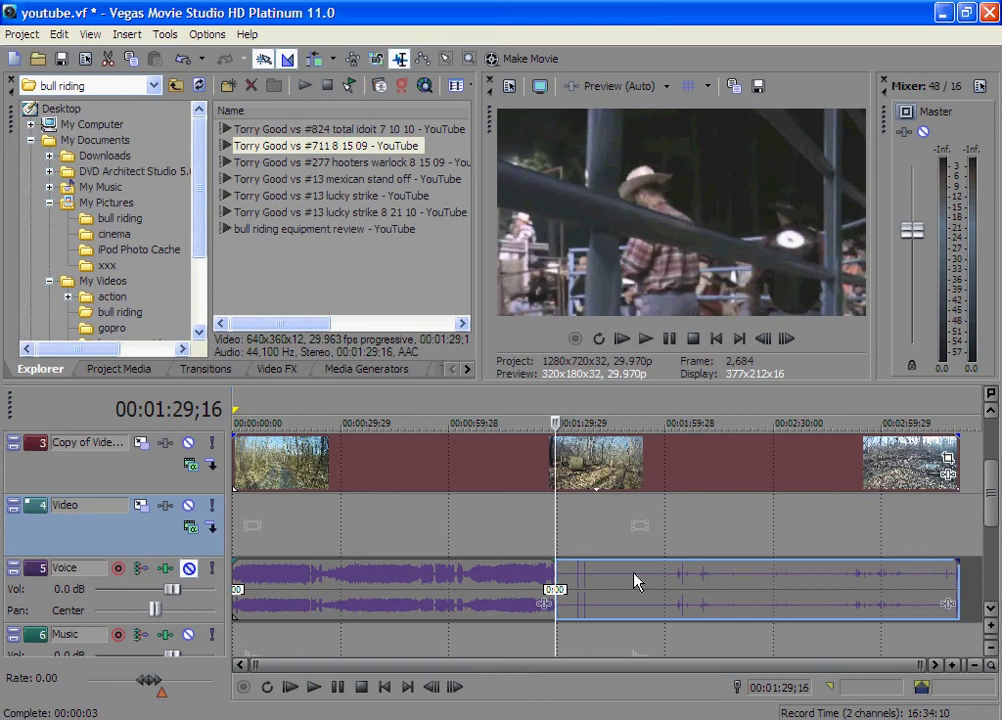
scroll(470, 557, "up", 2)
scroll(470, 557, "down", 1)
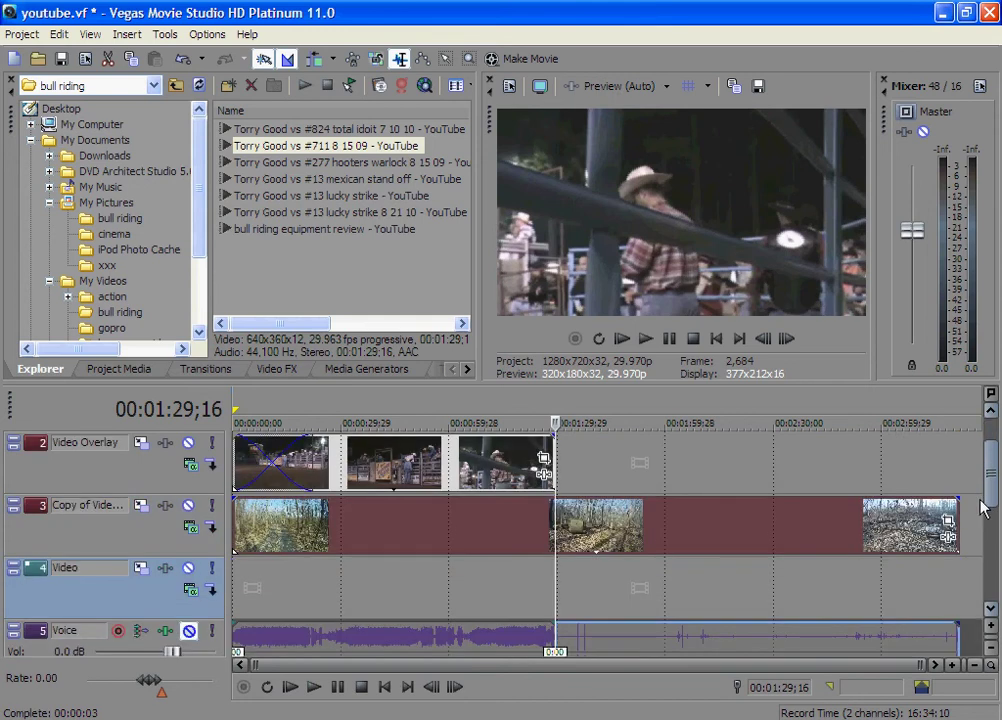
left_click_drag(470, 557, 445, 605)
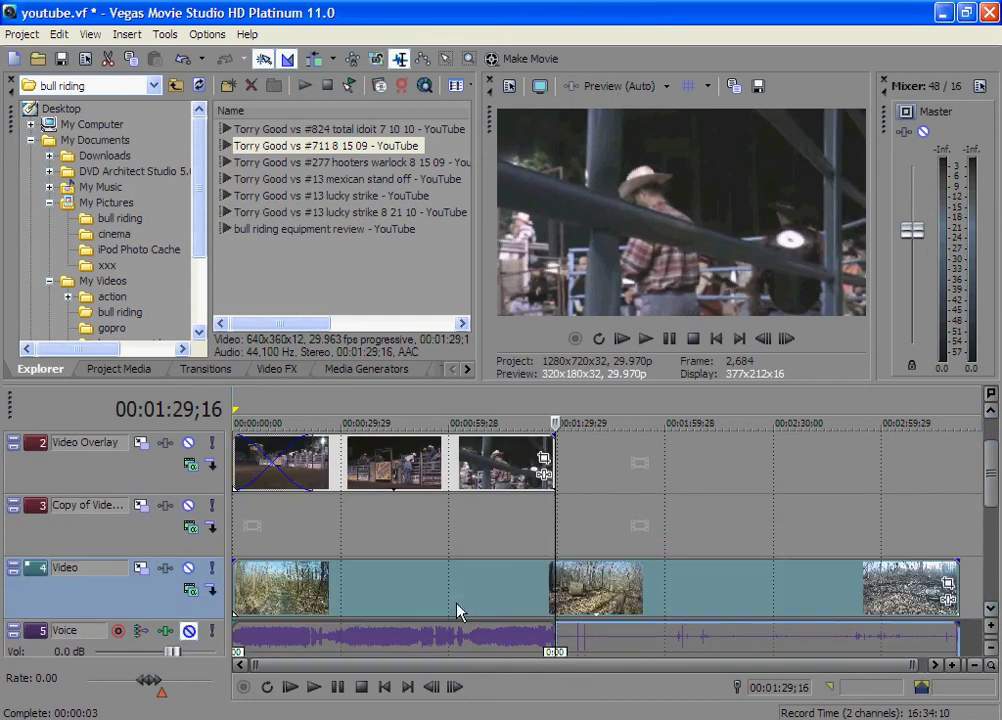
left_click_drag(358, 465, 347, 521)
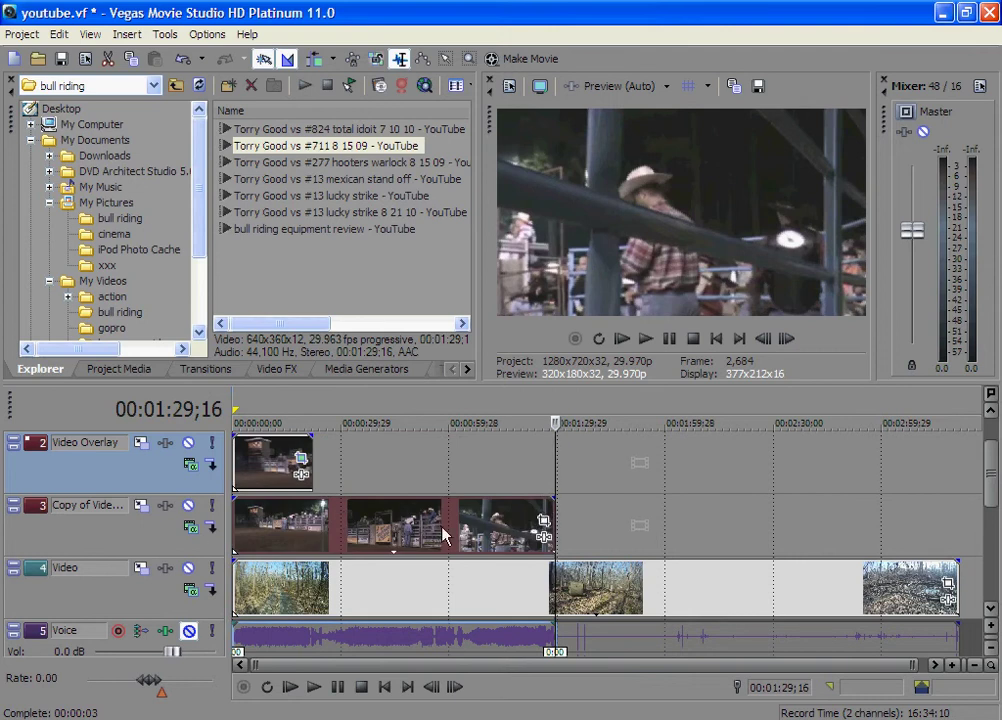
In Event Pan/Crop, zoom out, enlarge the crop frame and push the rodeo clip to the upper left
left_click(543, 520)
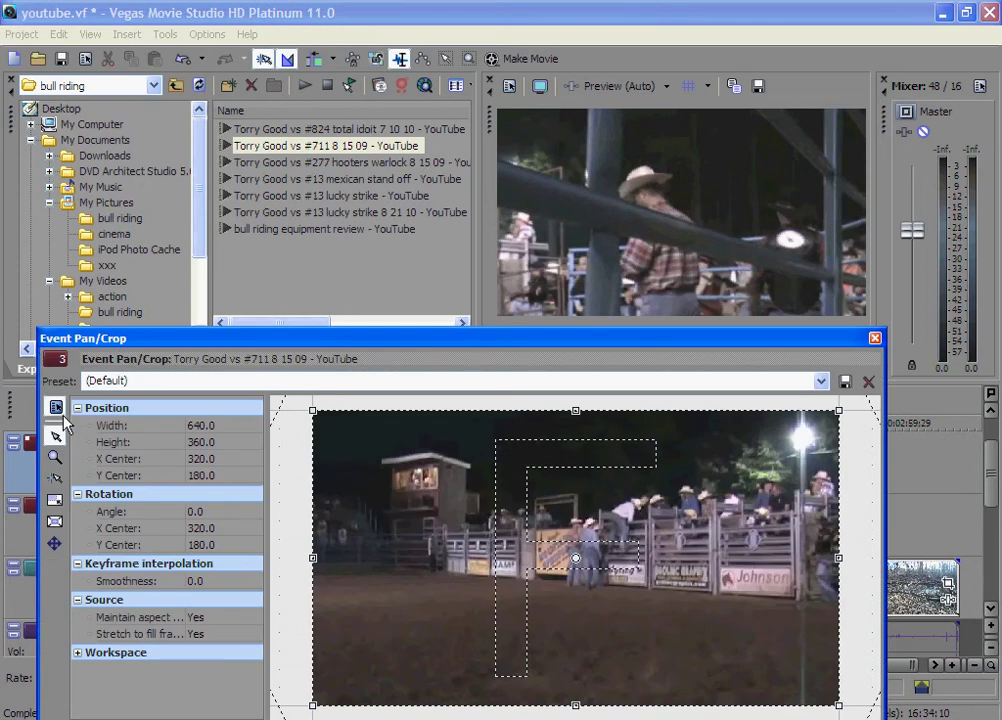
left_click(55, 457)
right_click(320, 459)
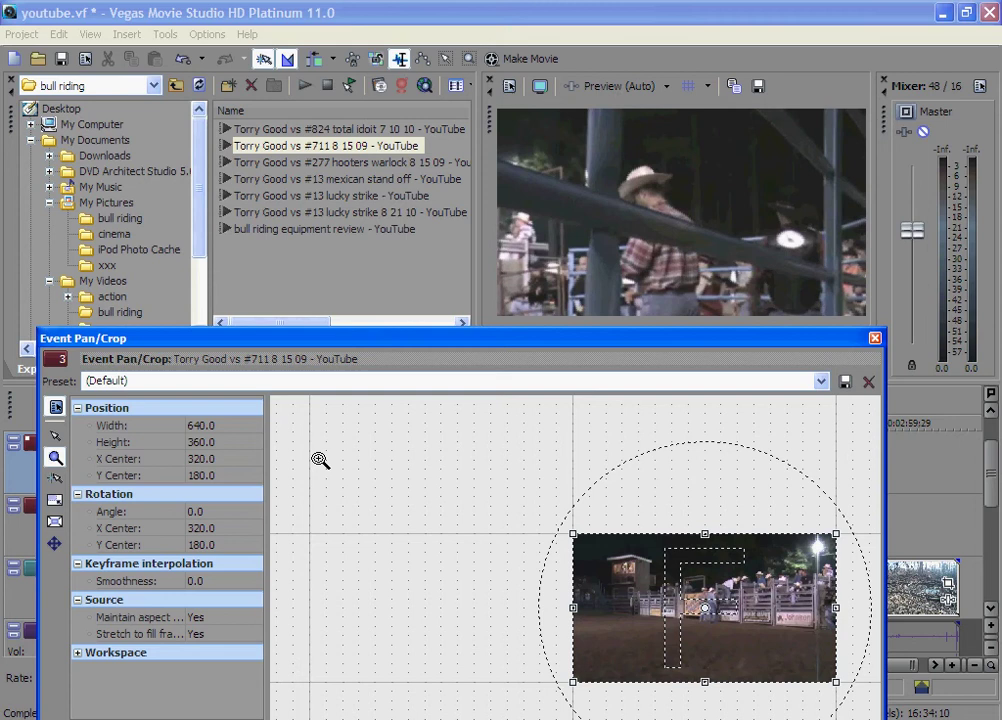
left_click(55, 436)
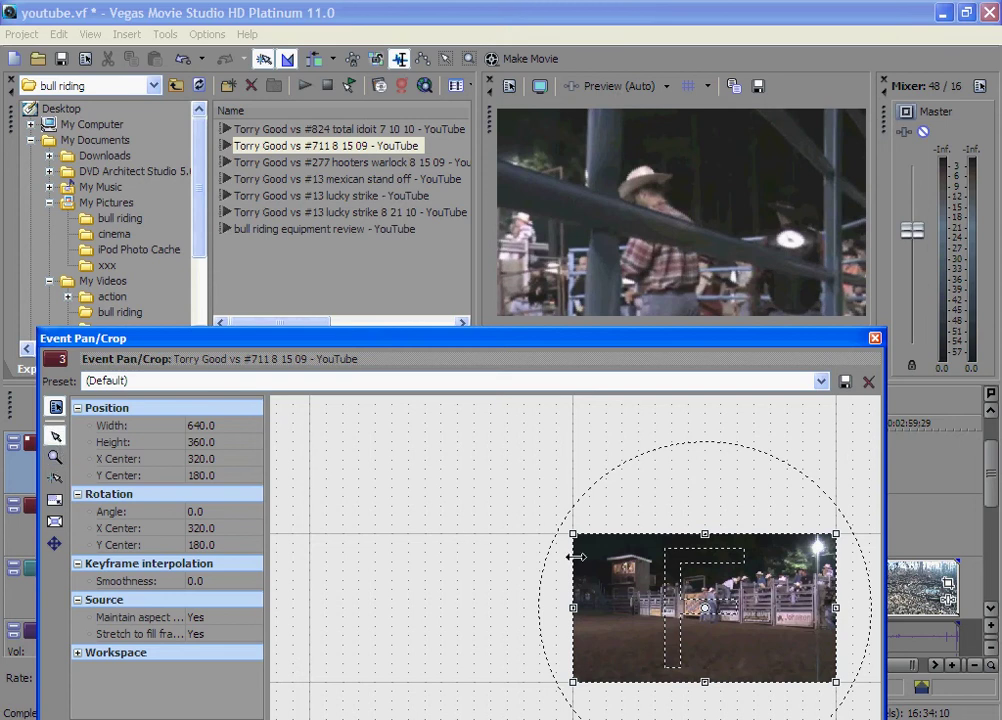
mouse_move(575, 535)
left_mouse_down()
mouse_move(385, 425)
mouse_move(205, 348)
left_mouse_up()
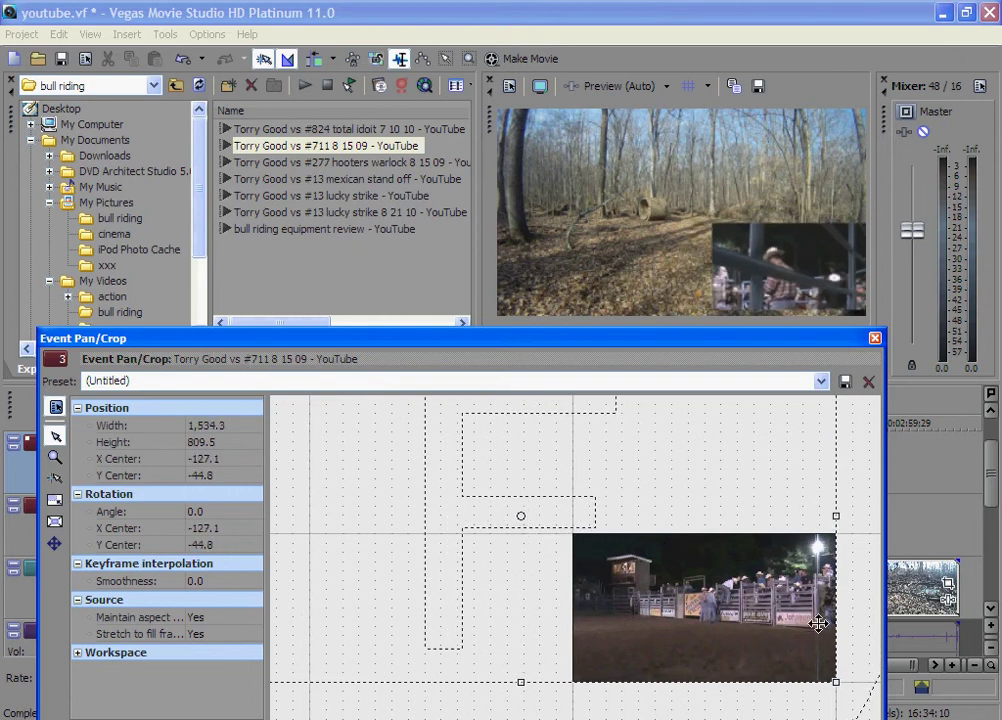
mouse_move(570, 455)
left_mouse_down()
mouse_move(612, 480)
mouse_move(750, 524)
mouse_move(997, 697)
left_mouse_up()
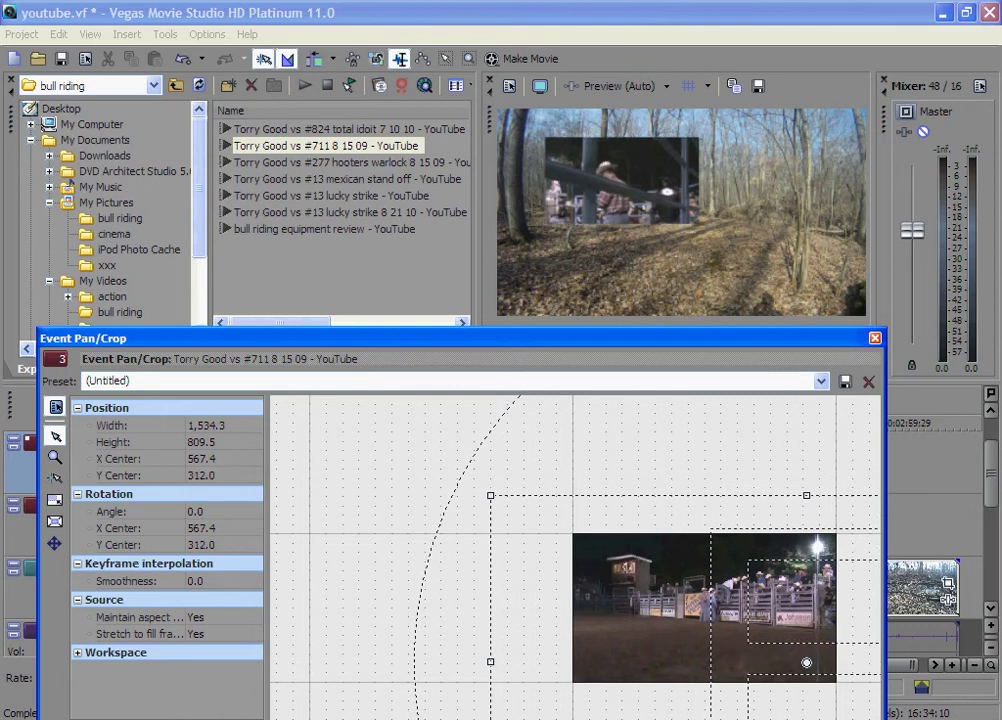
mouse_move(559, 532)
left_mouse_down()
mouse_move(645, 561)
mouse_move(648, 573)
mouse_move(628, 568)
left_mouse_up()
left_click(874, 338)
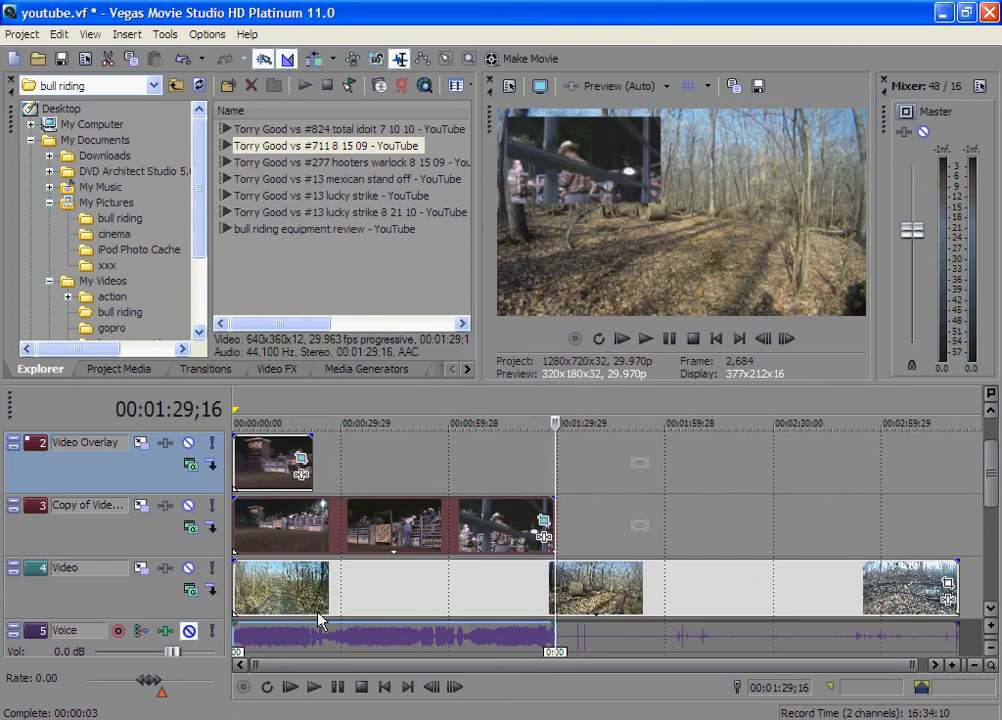
Jump to the project start to preview both rodeo insets over the forest trail
left_click(383, 687)
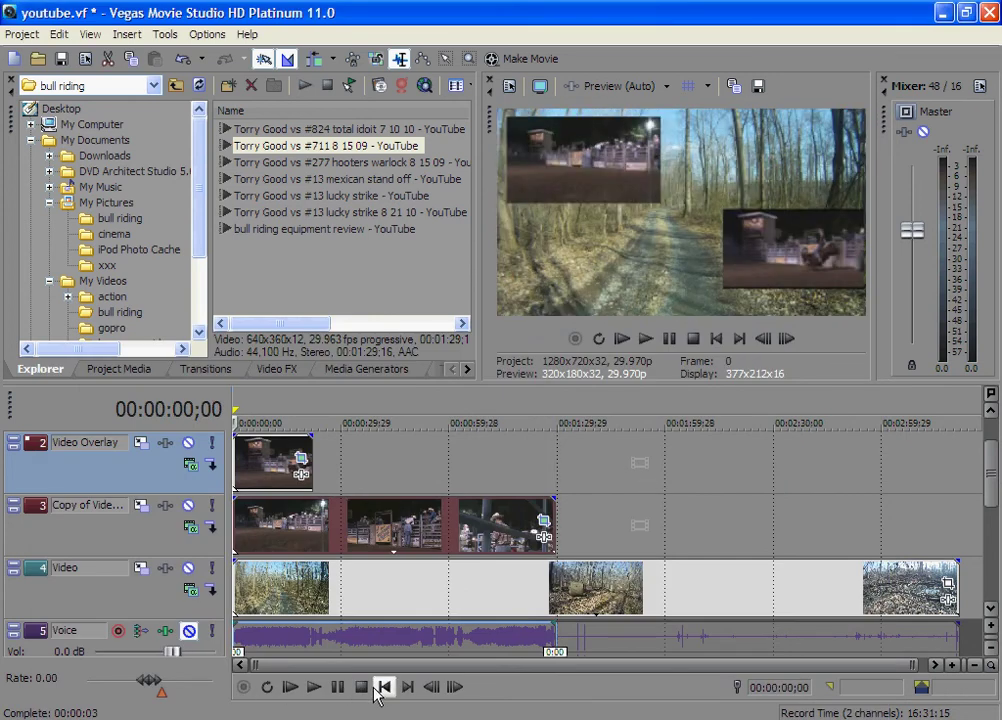